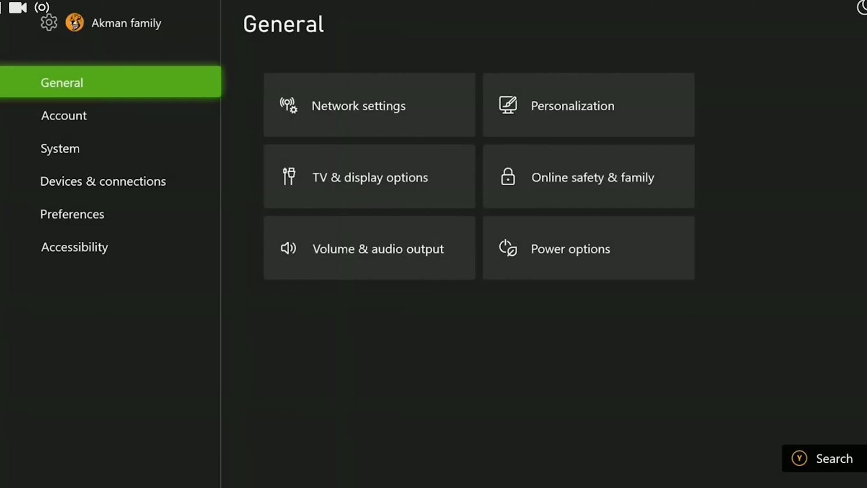
Reach the Blu-ray settings under Devices & connections.
key("Down")
key("Down")
key("Down")
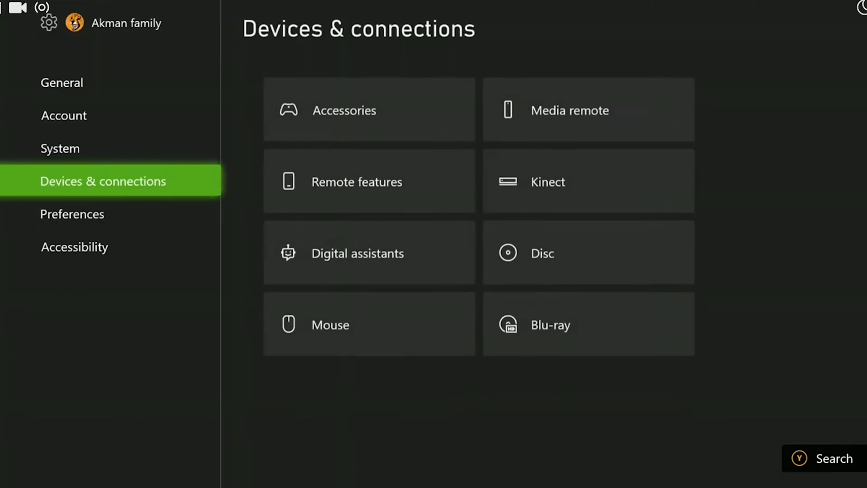
key("Right")
key("Down")
key("Down")
key("Down")
key("Right")
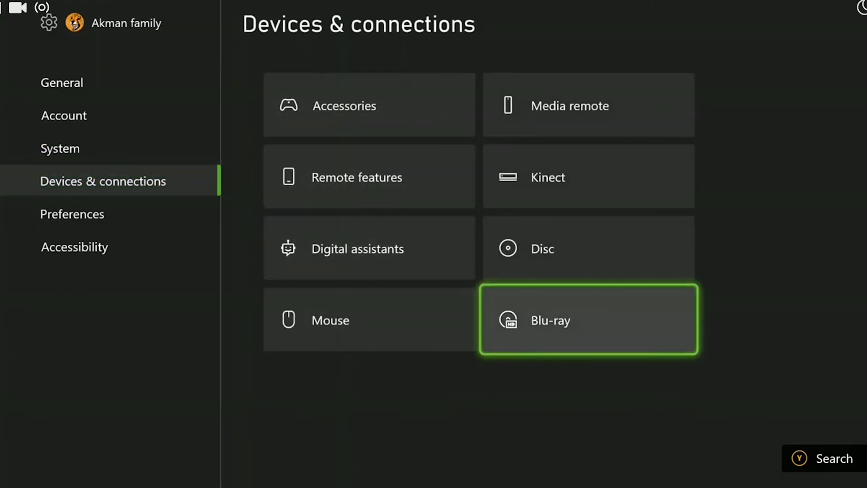
key("Return")
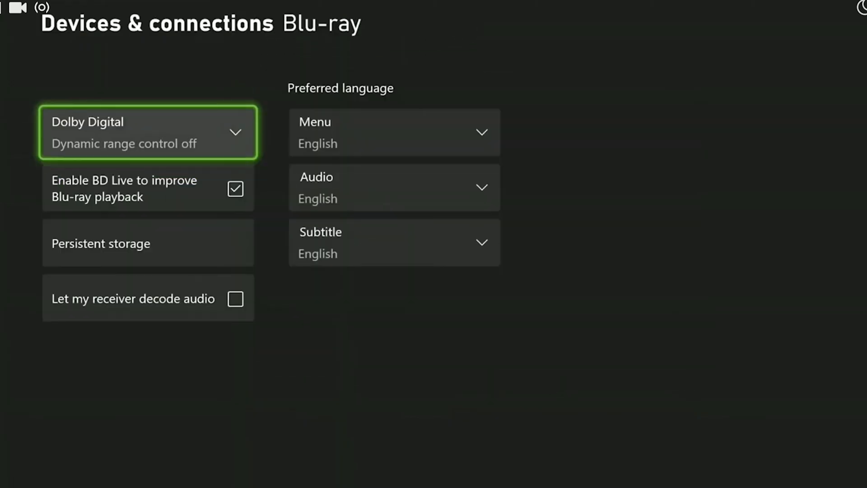
Clear the Blu-ray persistent storage and go back to Devices & connections.
key("Down")
key("Down")
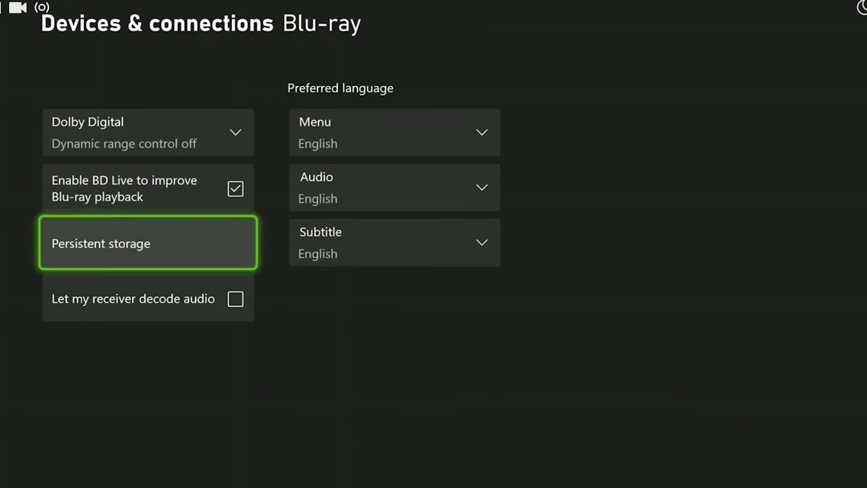
key("Return")
key("Left")
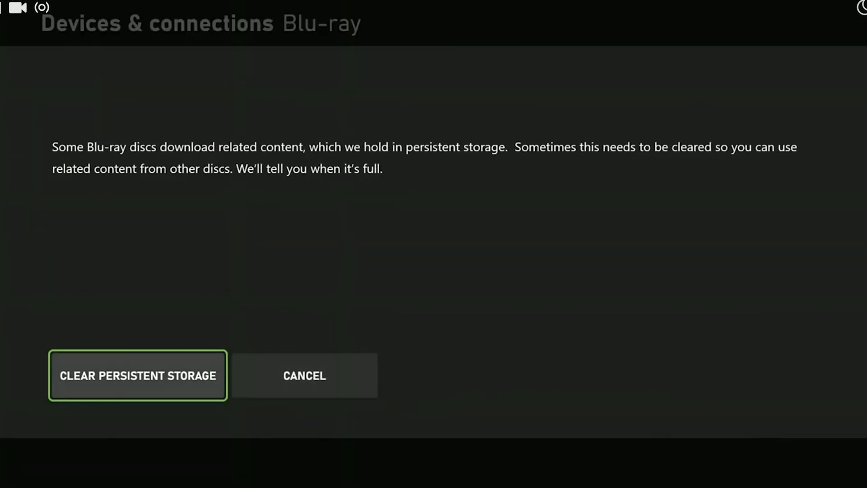
key("Return")
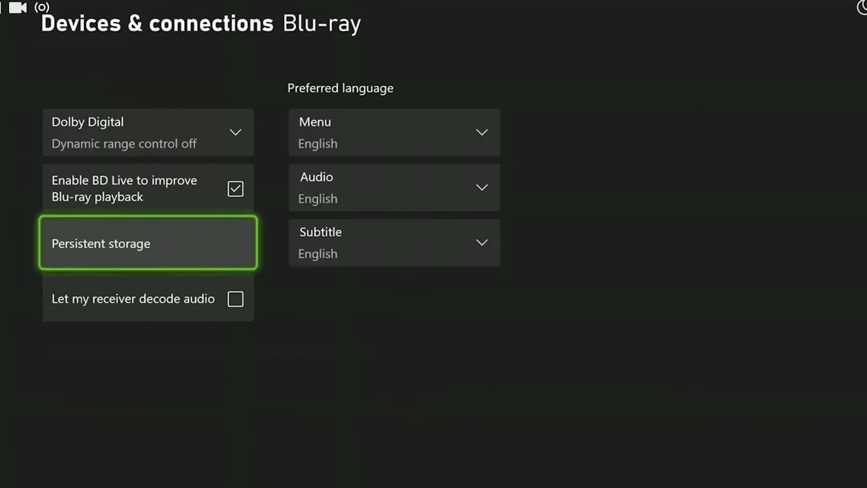
key("Escape")
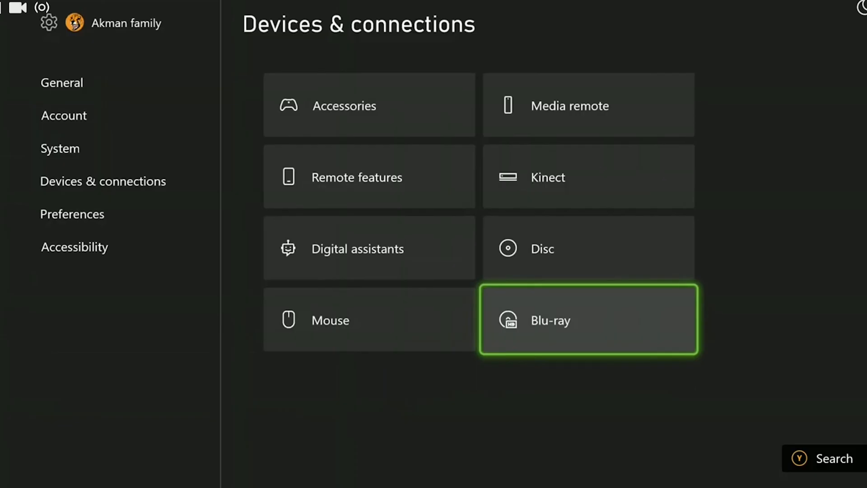
Reach the advanced network settings under General > Network settings.
key("Escape")
key("Up")
key("Up")
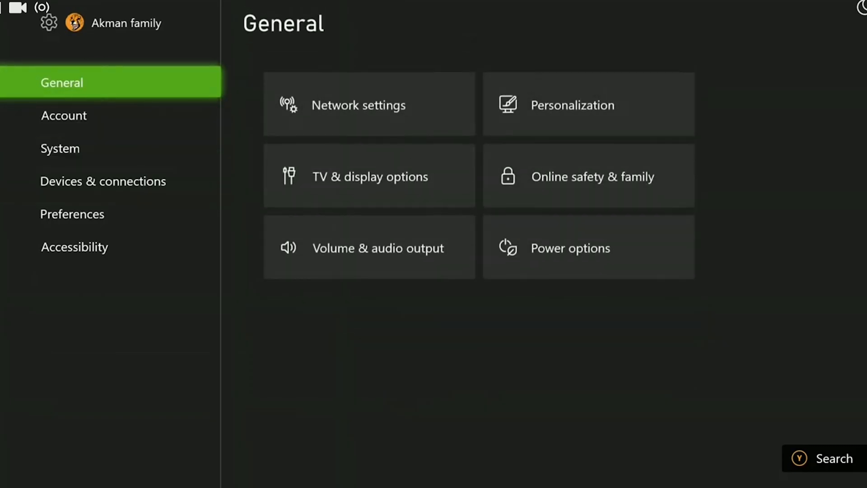
key("Right")
key("Return")
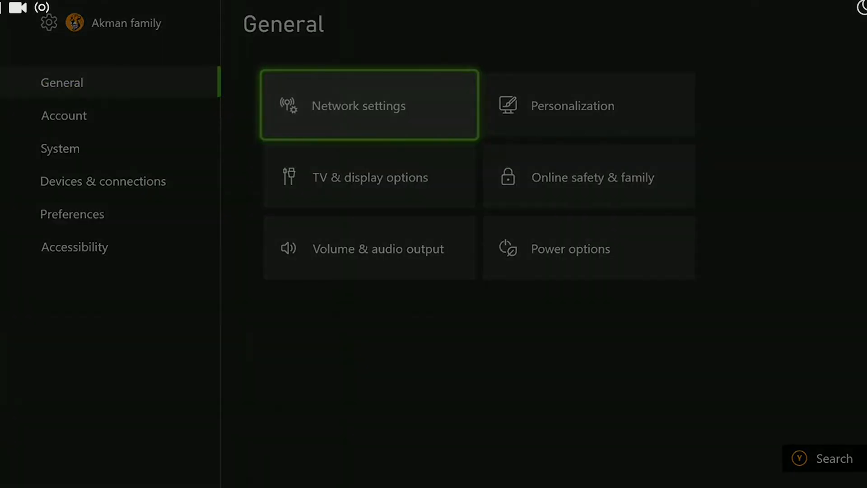
key("Right")
key("Down")
key("Down")
key("Down")
key("Down")
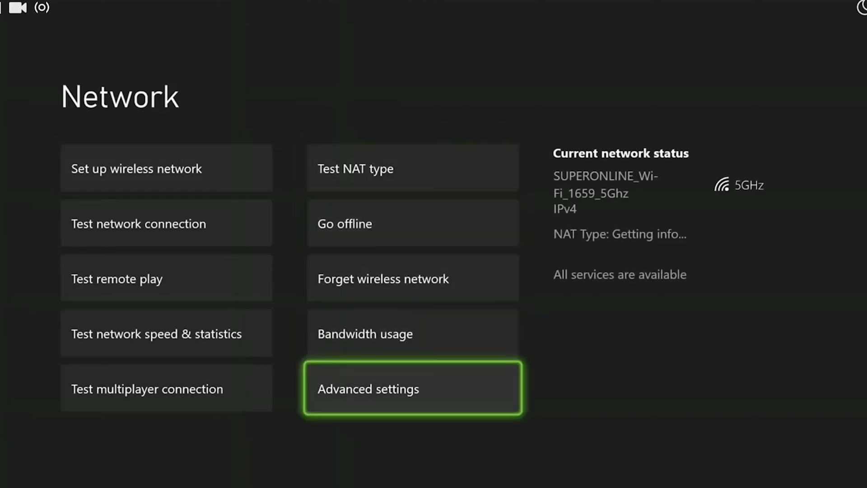
key("Return")
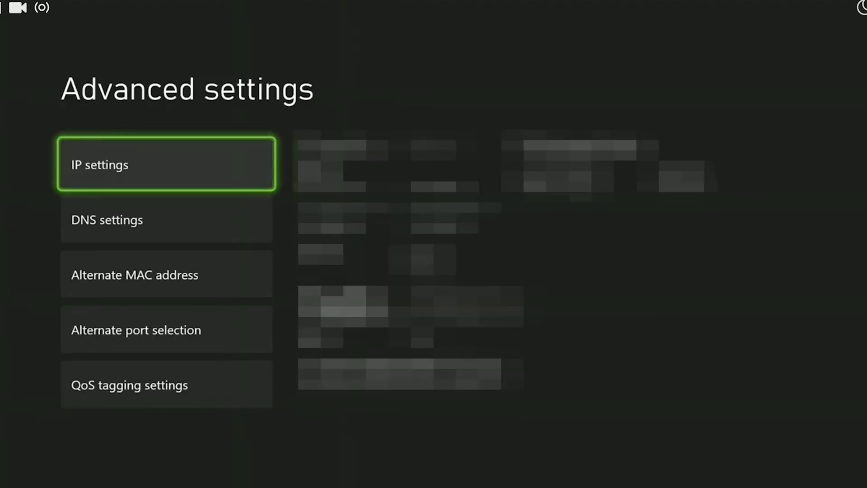
Clear the alternate wireless MAC address, triggering the restart prompt.
key("Down")
key("Down")
key("Return")
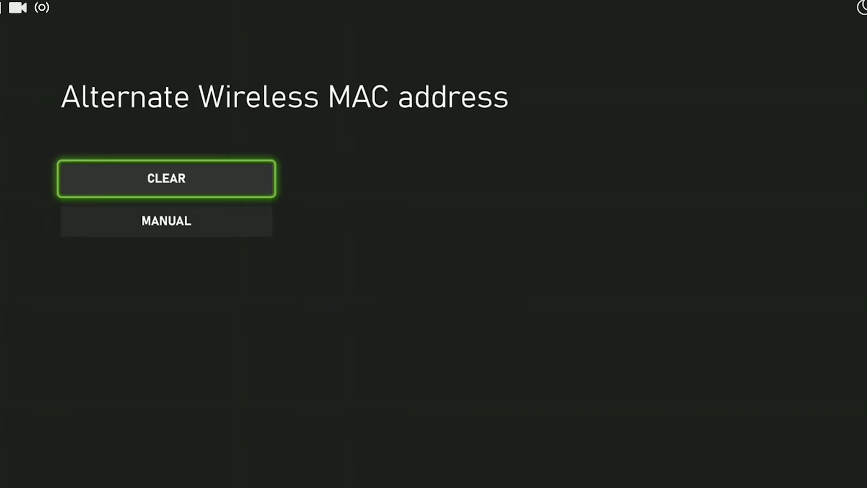
key("Return")
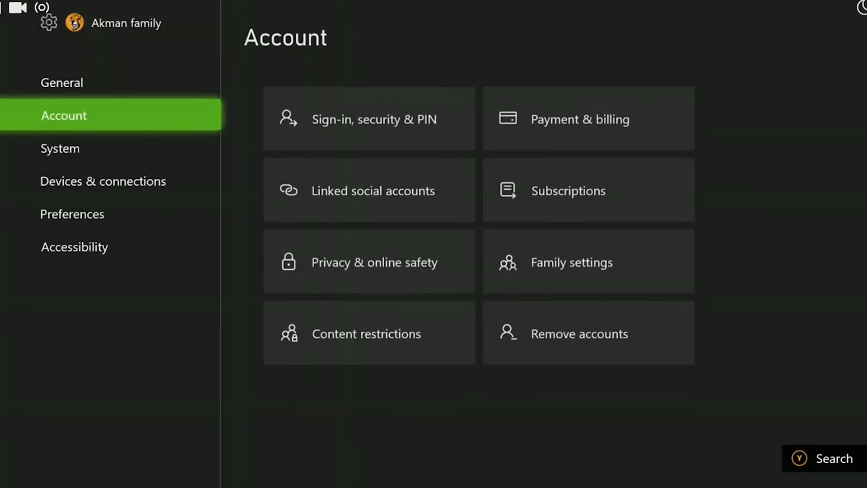
Reach the Remove accounts page listing the signed-in profile.
key("Right")
key("Down")
key("Down")
key("Down")
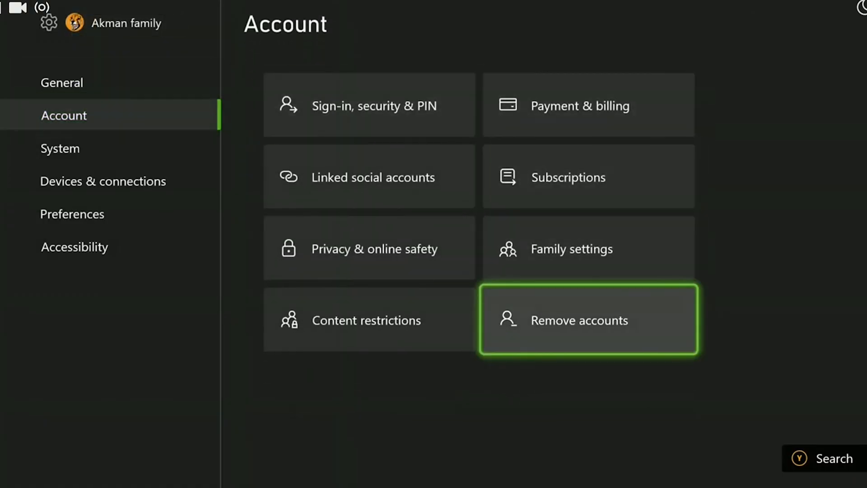
key("Return")
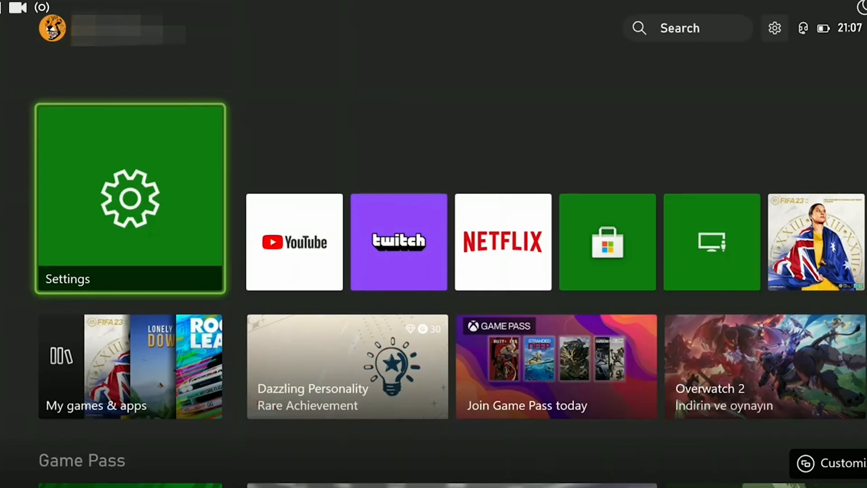
Reach System > Console info from the home screen.
key("Return")
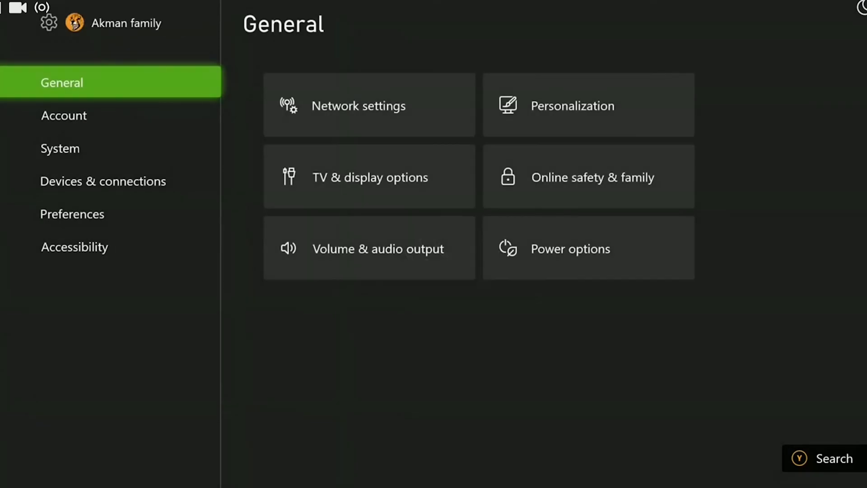
key("Down")
key("Down")
key("Right")
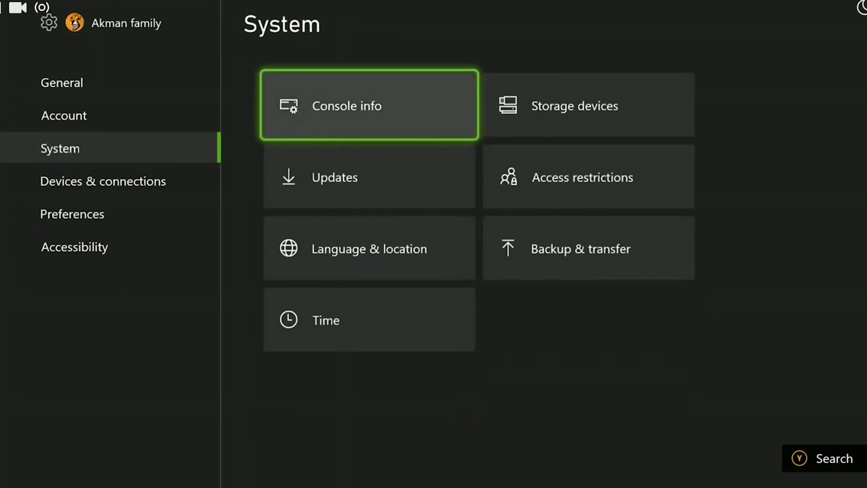
key("Return")
Bring up Reset console and choose 'Reset and keep my games & apps'.
key("Down")
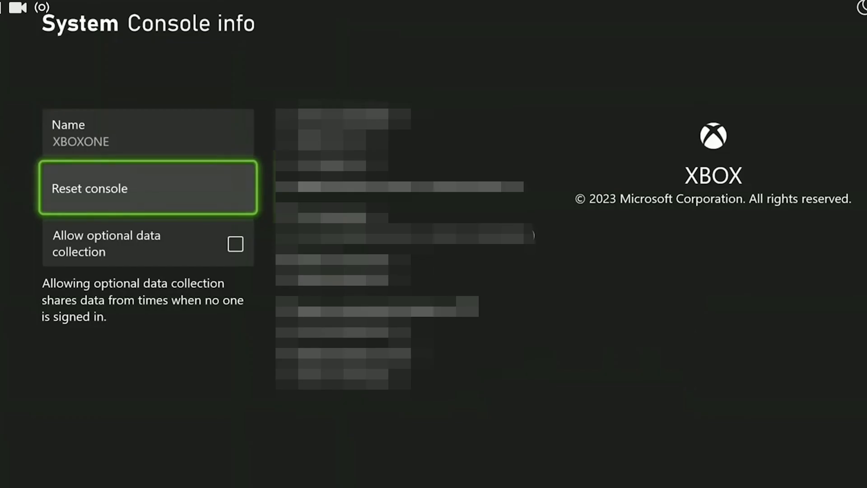
key("Return")
key("Left")
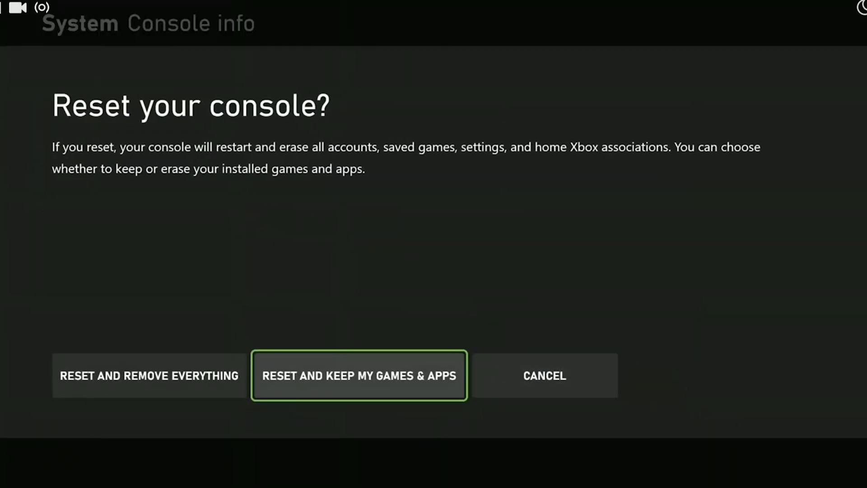